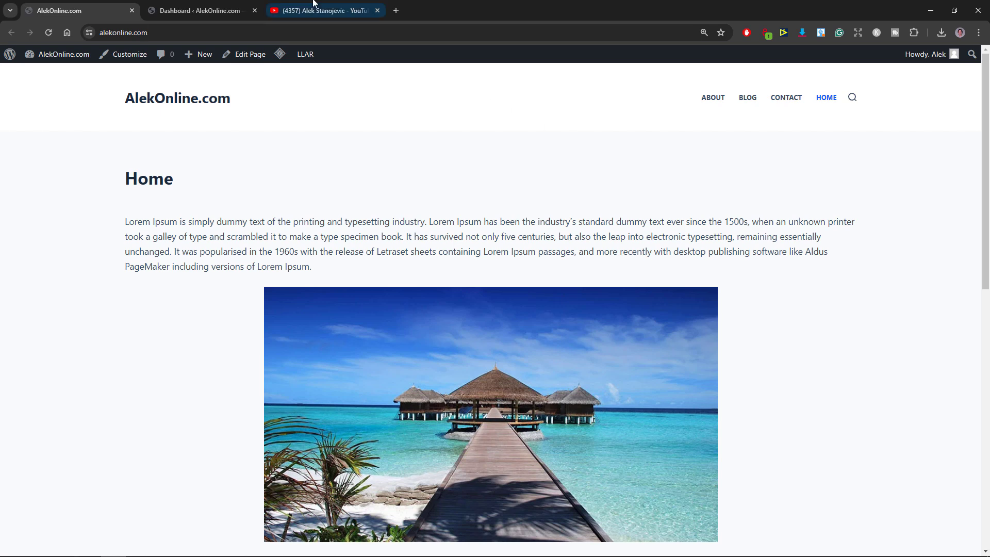
- Create a new navigation menu named Header in the WordPress dashboard
left_click(220, 11)
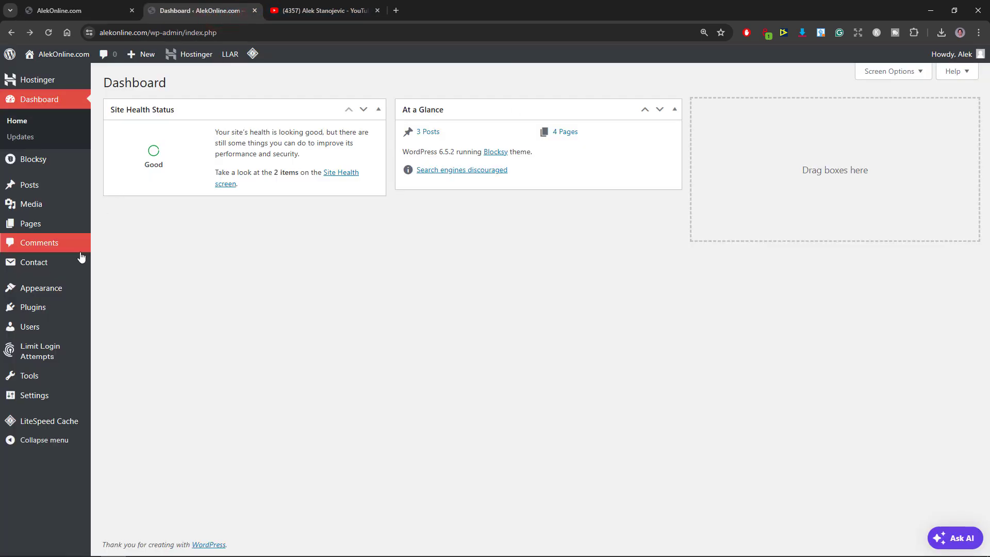
mouse_move(68, 288)
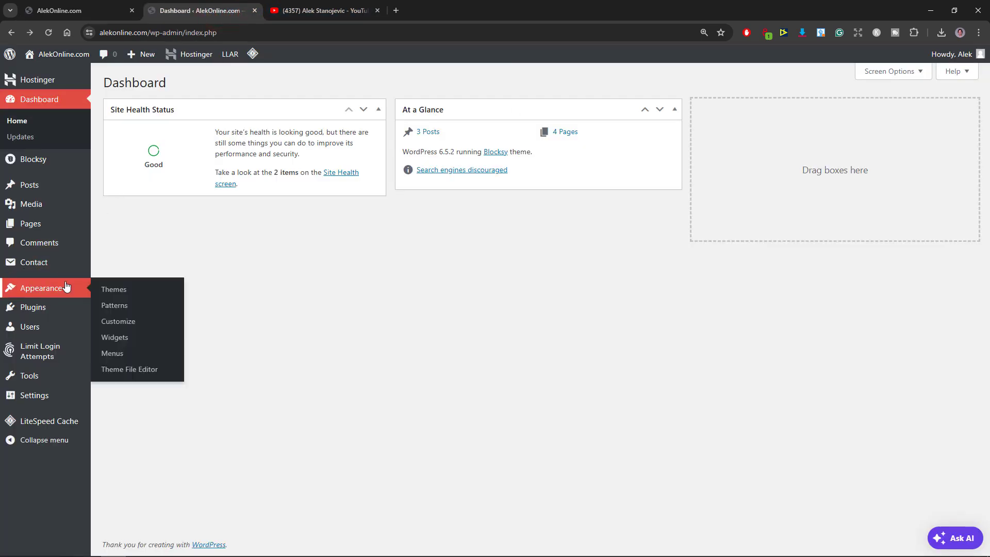
left_click(112, 353)
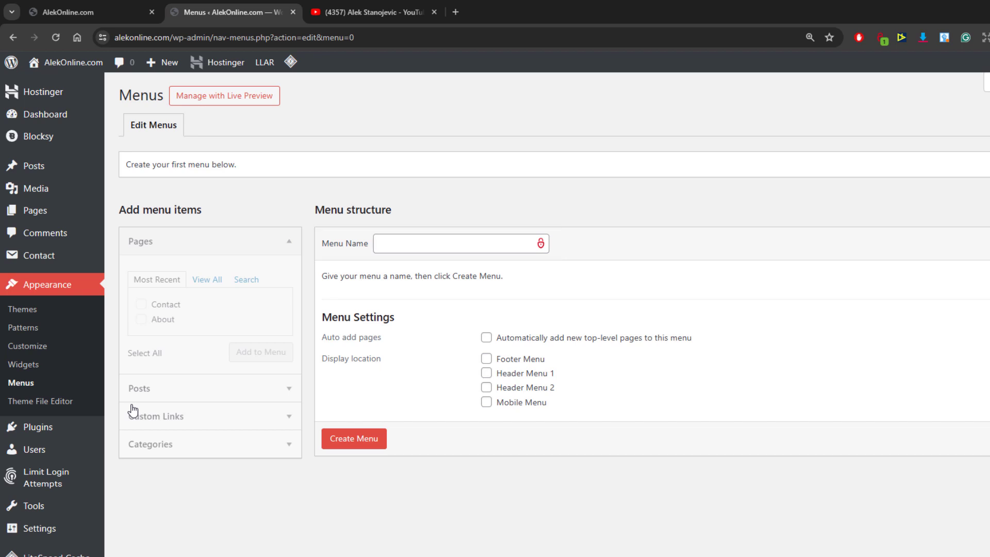
left_click(392, 243)
type("Header")
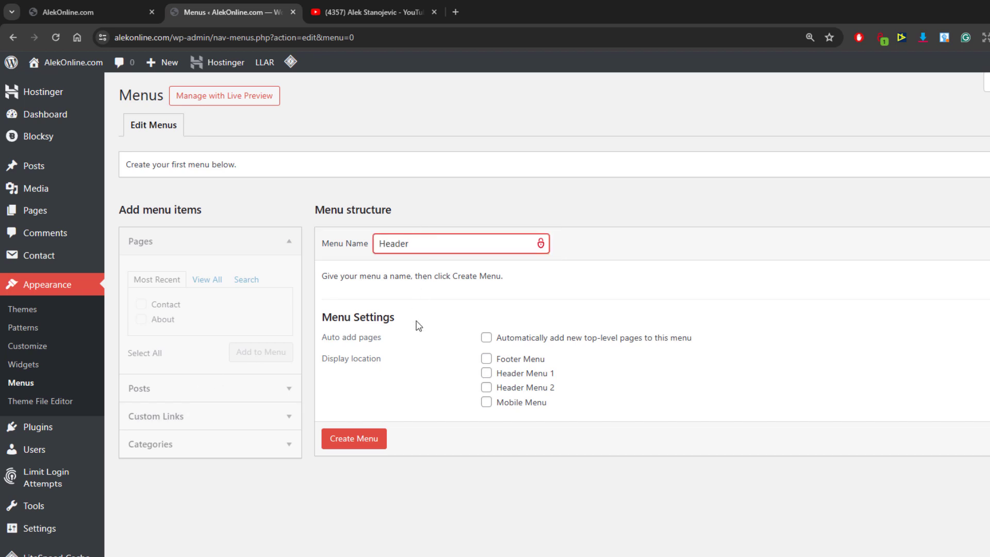
left_click(371, 438)
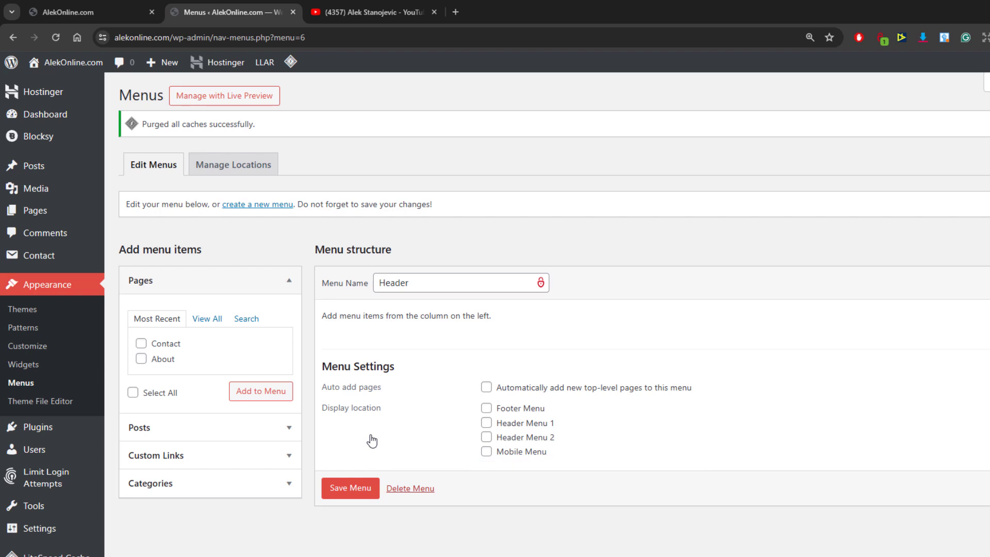
- Assign the Header menu to the Header Menu 1 and Mobile Menu display locations and save it
left_click(485, 424)
left_click(487, 452)
left_click(360, 490)
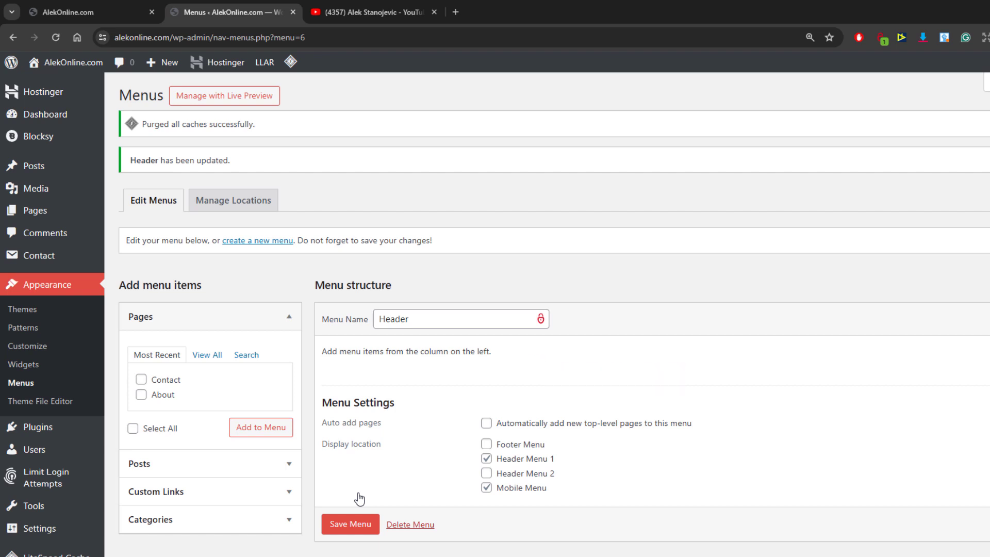
- Add all the site's pages, Home, Blog, About and Contact, to the Header menu
left_click(211, 354)
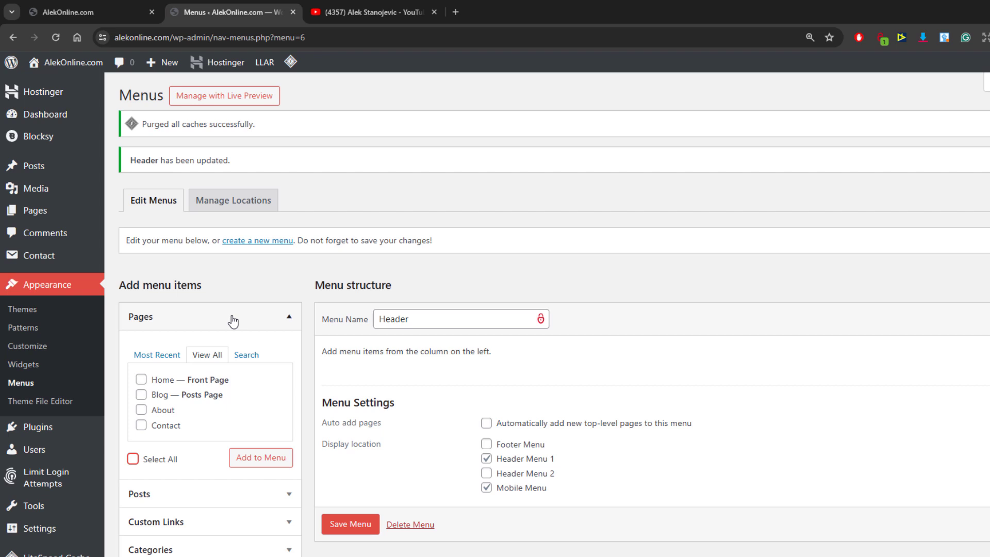
left_click(133, 459)
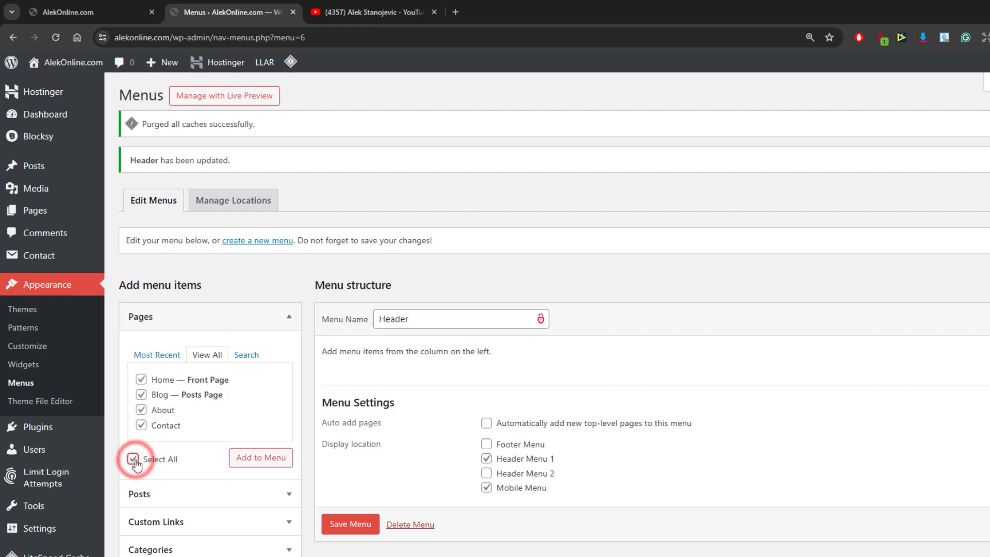
left_click(239, 457)
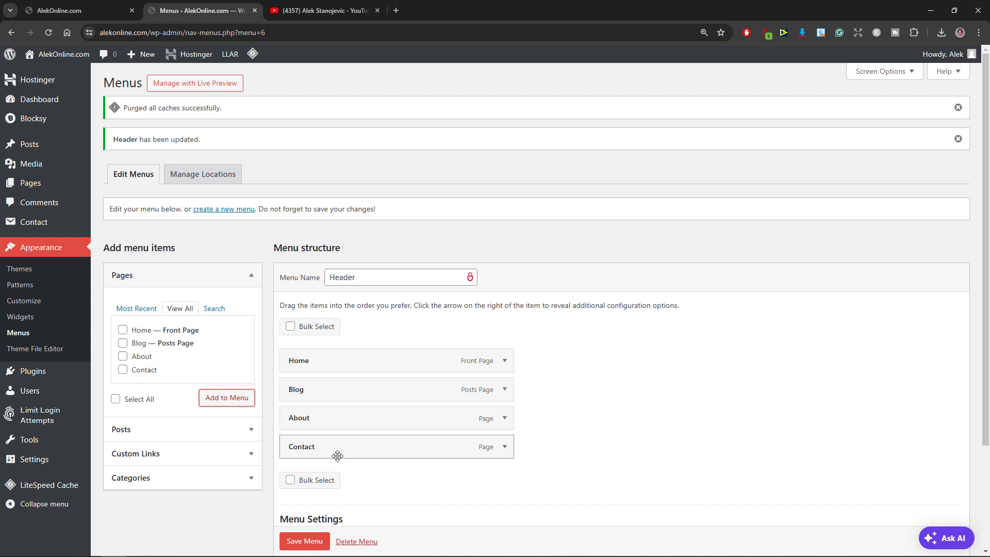
- Nest Contact as a sub-item under About, save the menu and check the refreshed site's header navigation
left_click_drag(337, 456, 363, 454)
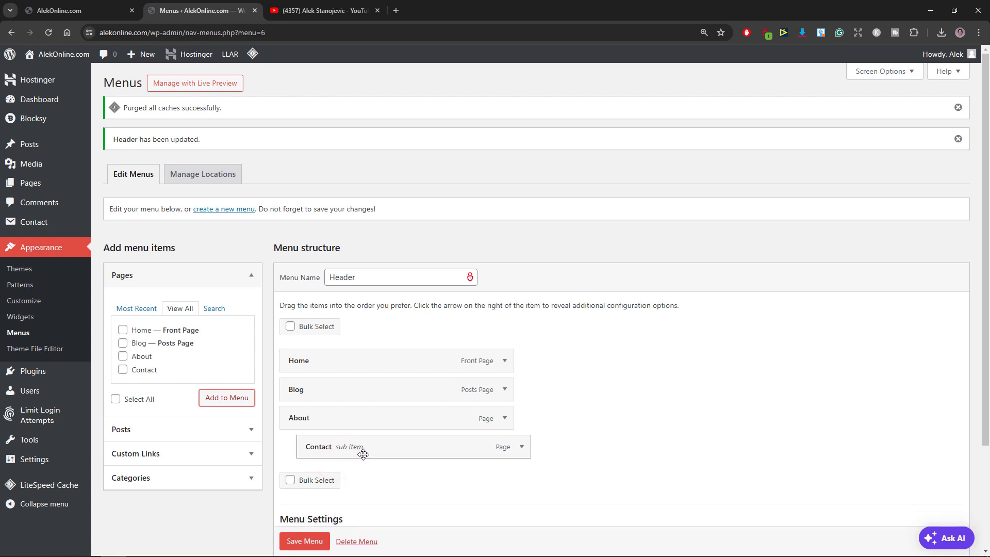
left_click(312, 541)
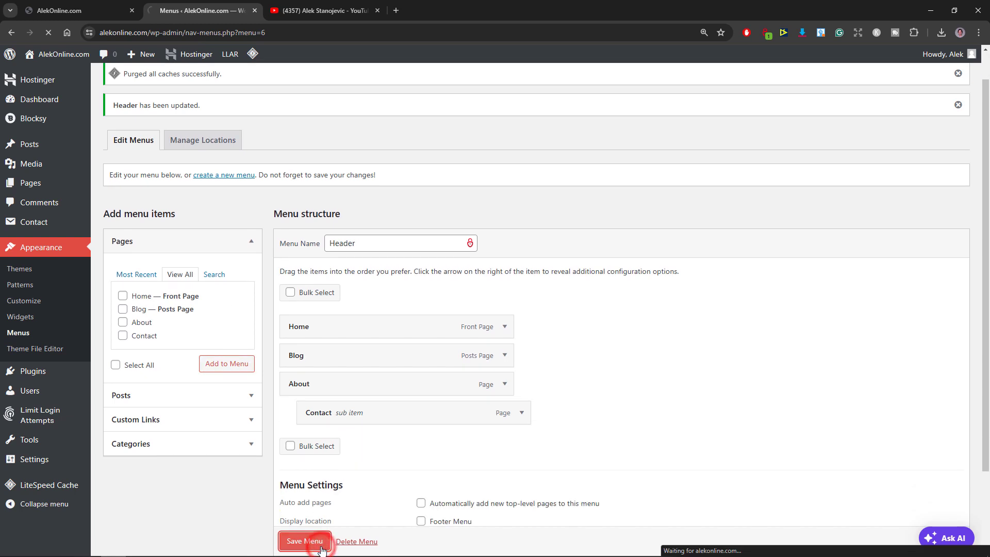
left_click(100, 14)
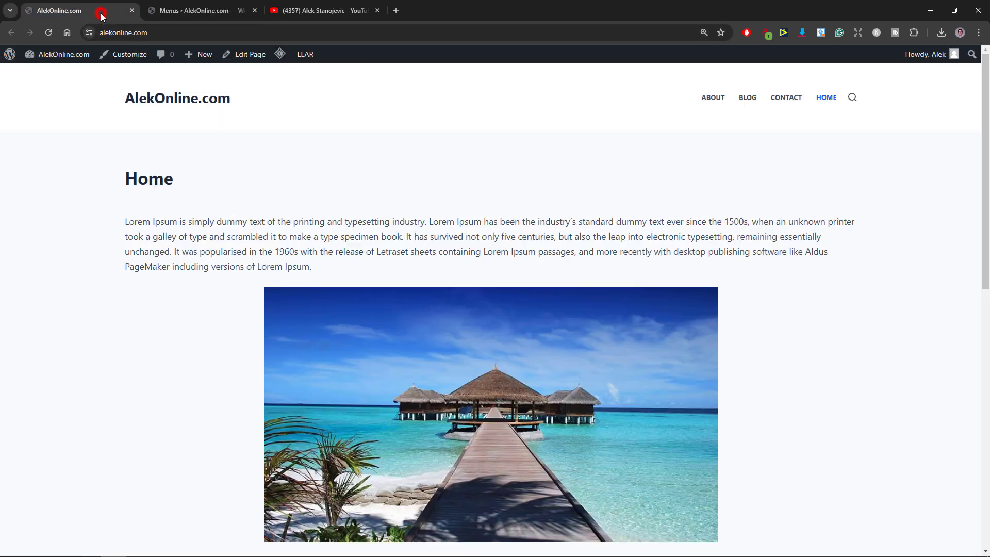
left_click(48, 32)
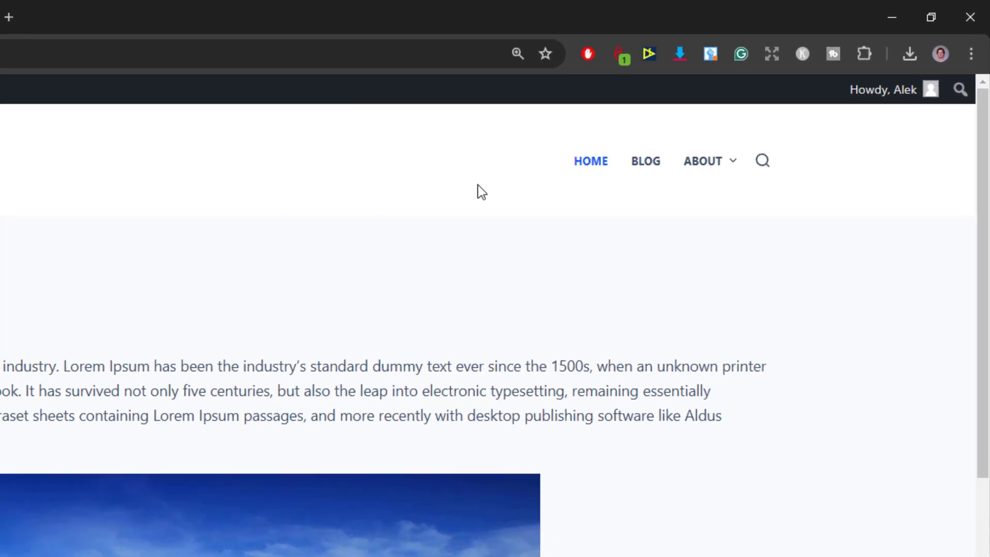
mouse_move(699, 172)
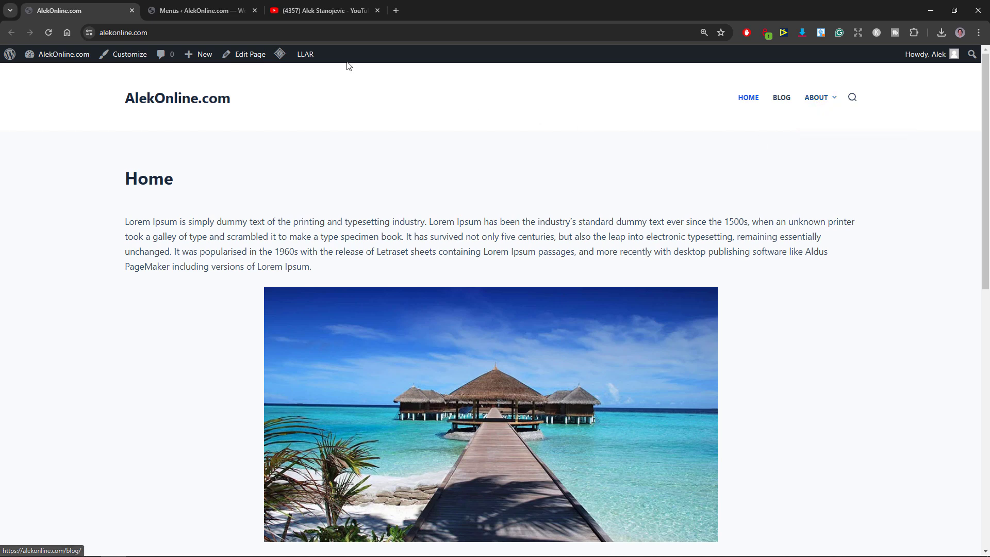
- Move Contact back out to a top-level item in the Header menu and save the menu
left_click(206, 10)
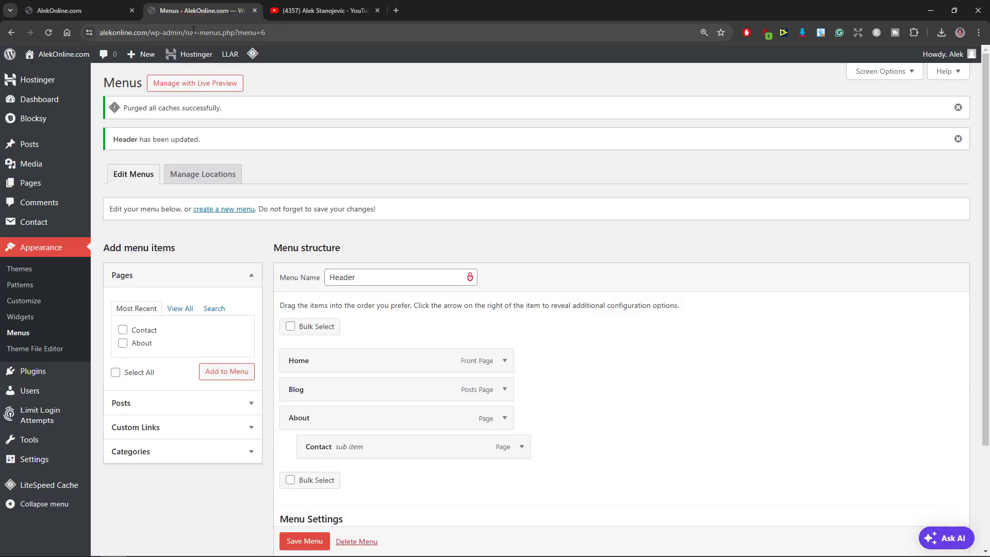
left_click_drag(339, 446, 325, 447)
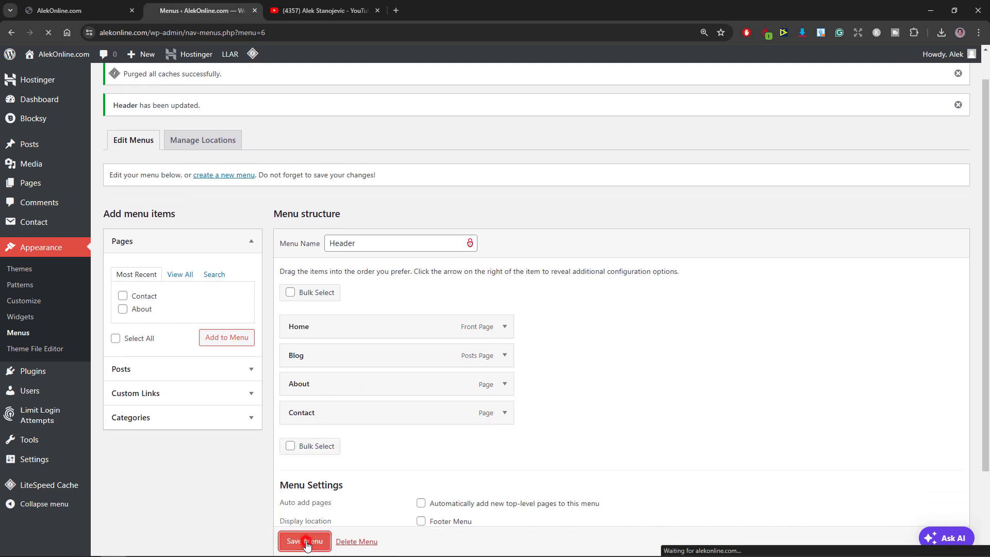
left_click(306, 541)
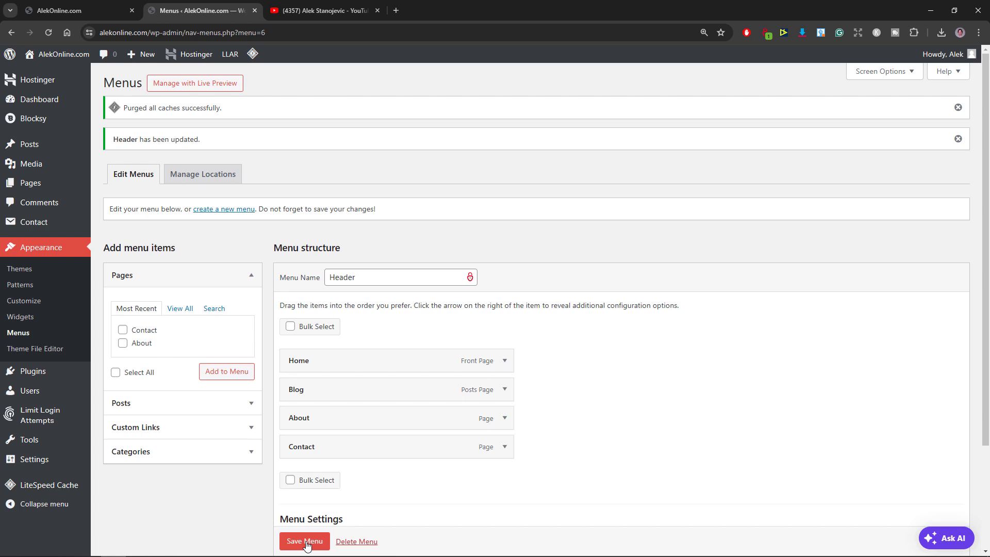
- Add a custom link with the text Youtube to the menu, using the channel address copied from the open YouTube page
left_click(250, 430)
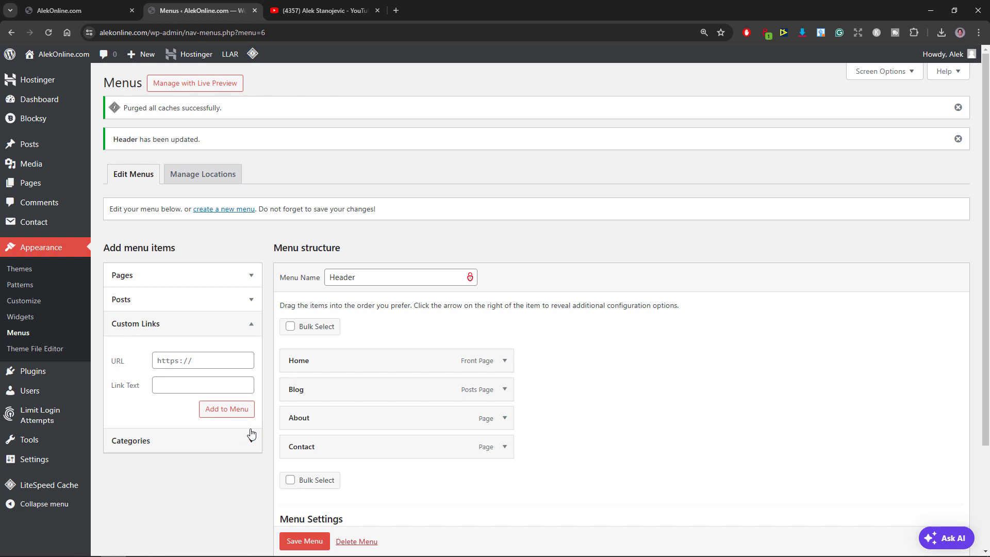
left_click(196, 386)
type("Youtube")
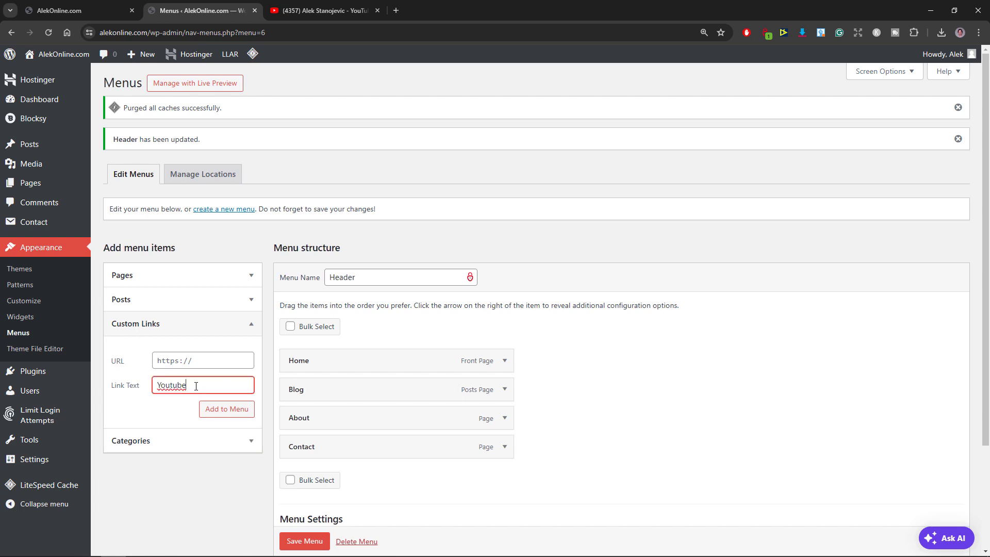
left_click(317, 16)
left_click(300, 36)
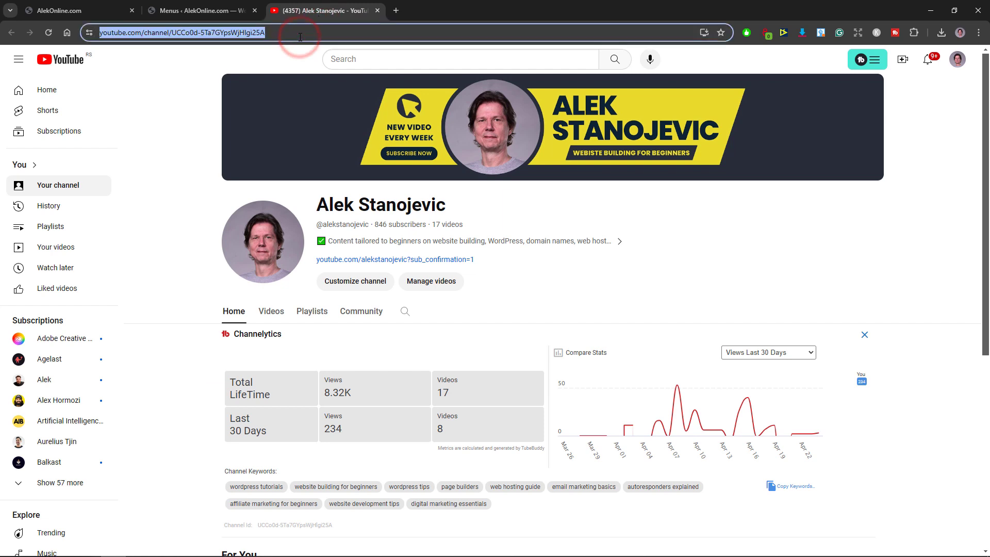
right_click(301, 36)
left_click(320, 133)
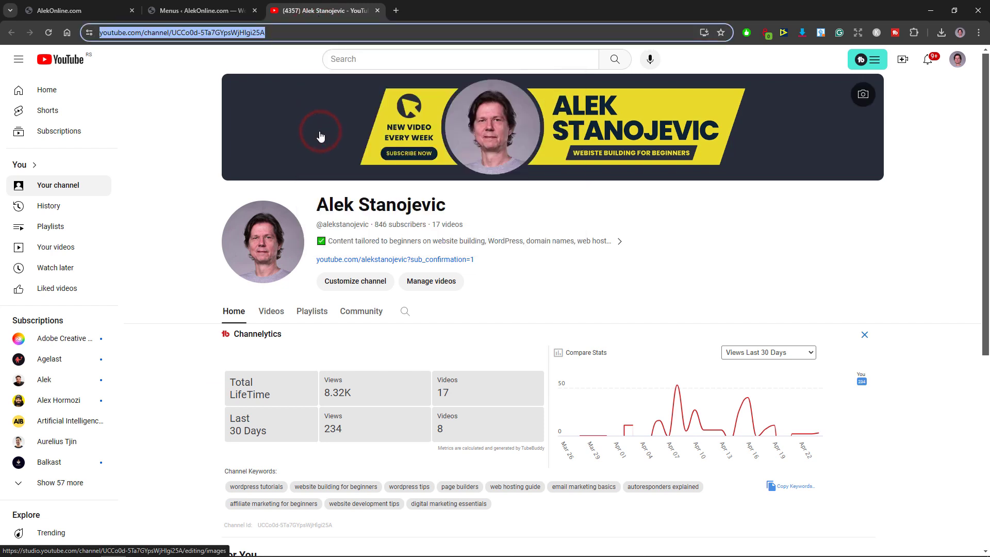
left_click(216, 14)
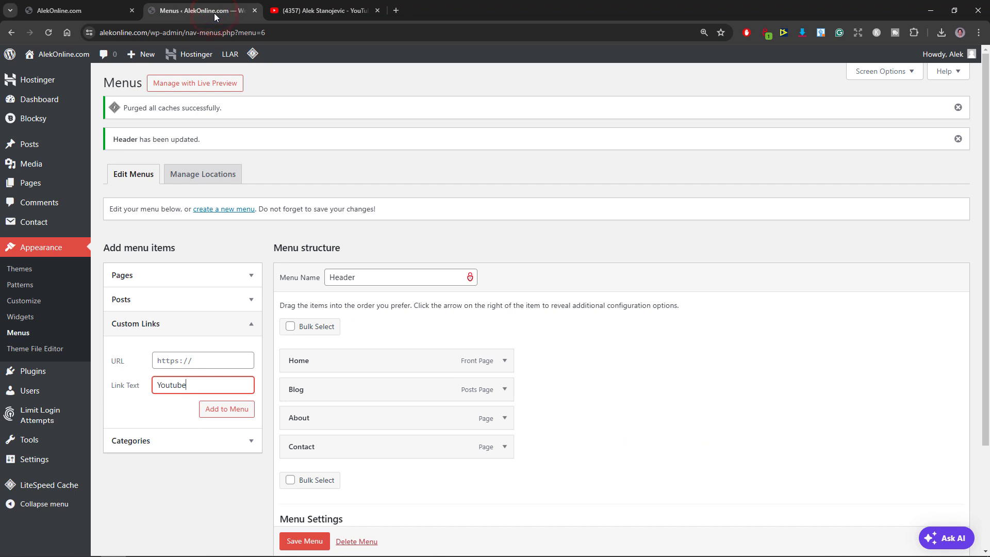
right_click(212, 358)
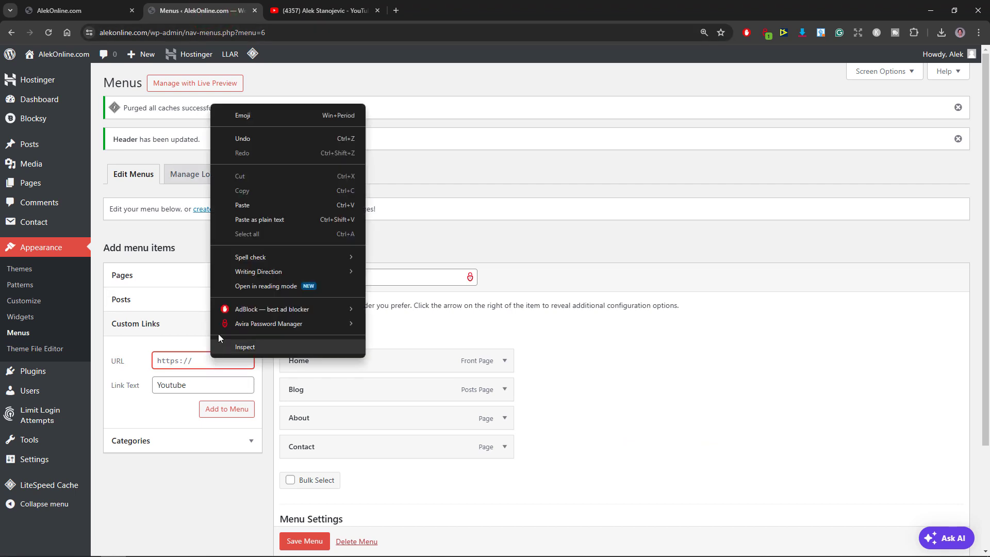
left_click(240, 207)
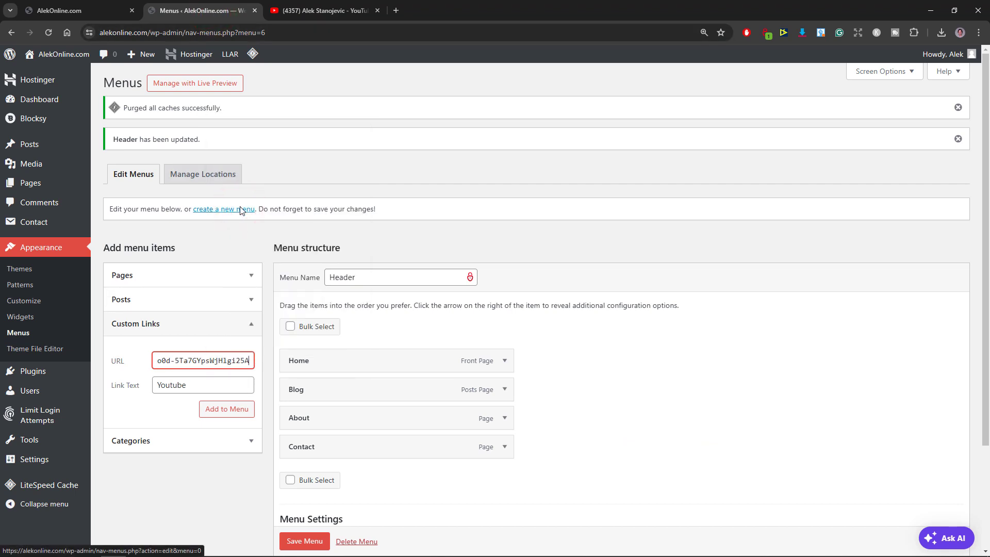
left_click(227, 409)
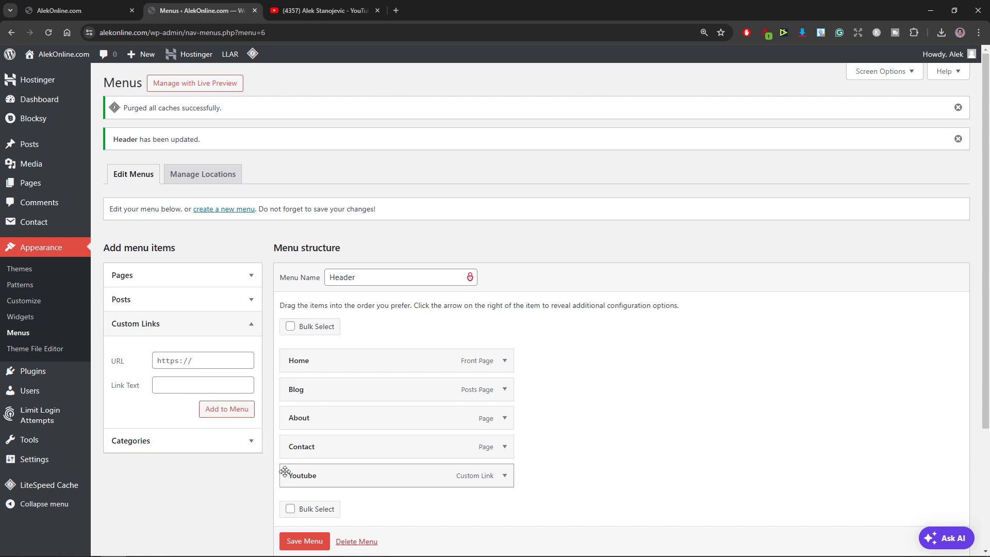
- Move the Youtube item directly below Home, save the menu and check the refreshed site's header
left_click_drag(284, 472, 287, 390)
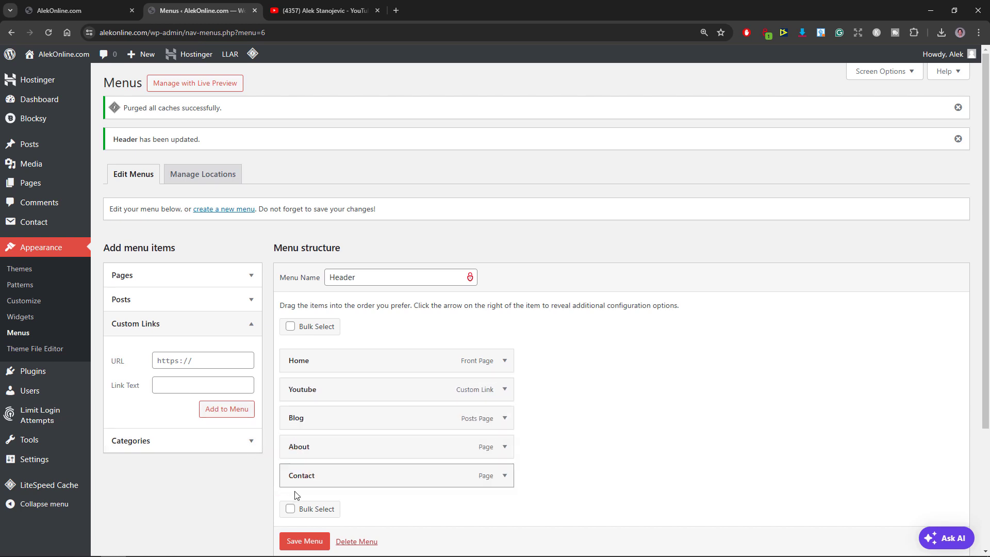
left_click(305, 542)
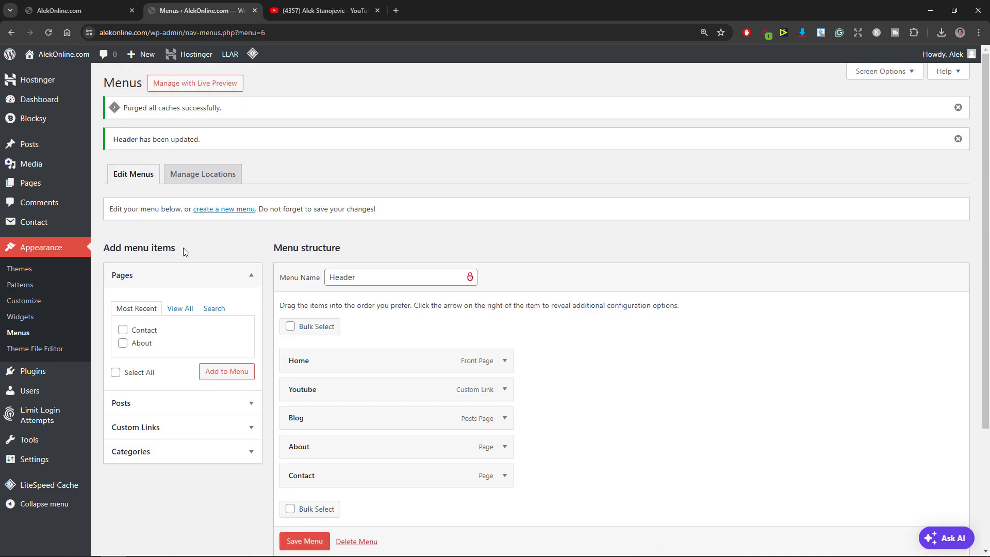
left_click(92, 10)
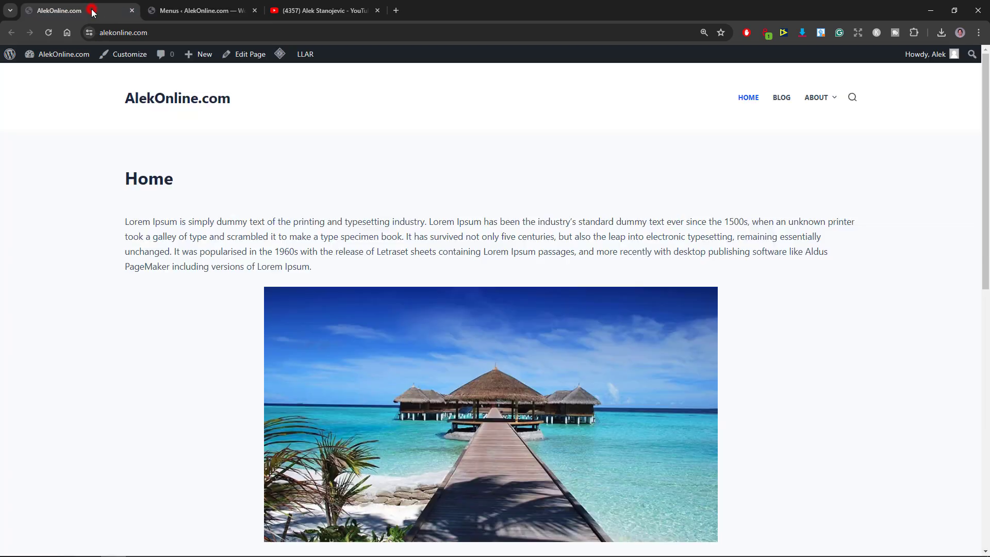
left_click(48, 33)
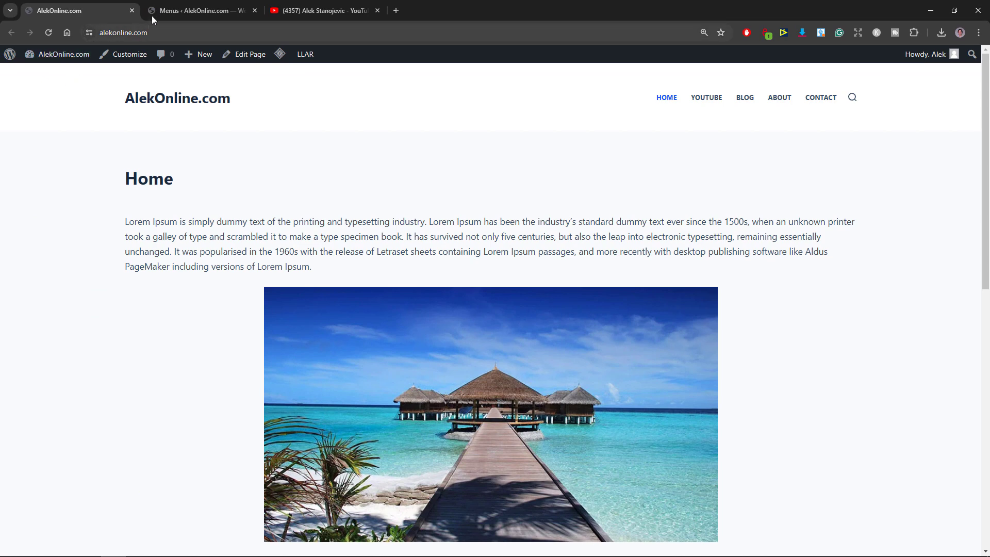
- Add a custom link with the text Courses and the placeholder URL # to the Header menu
left_click(164, 10)
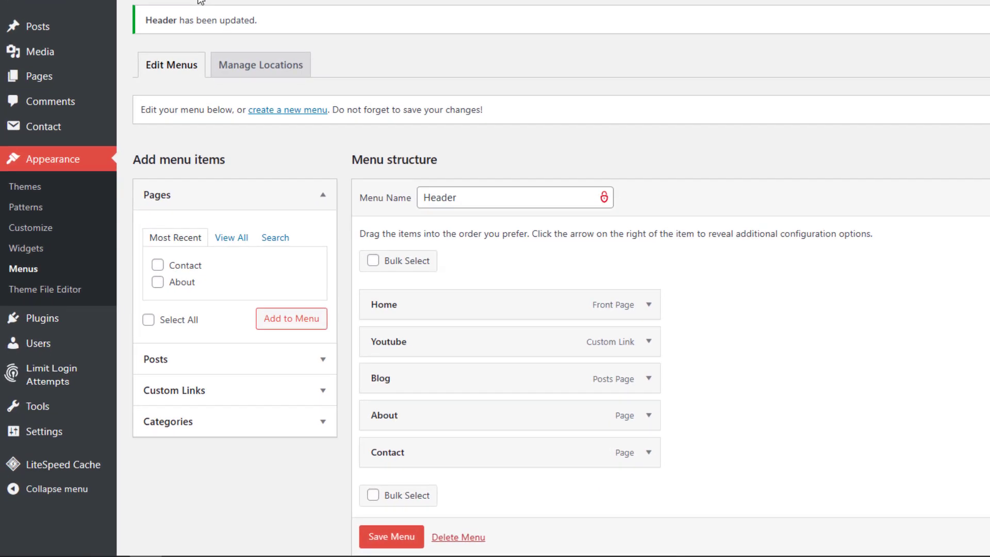
left_click(321, 393)
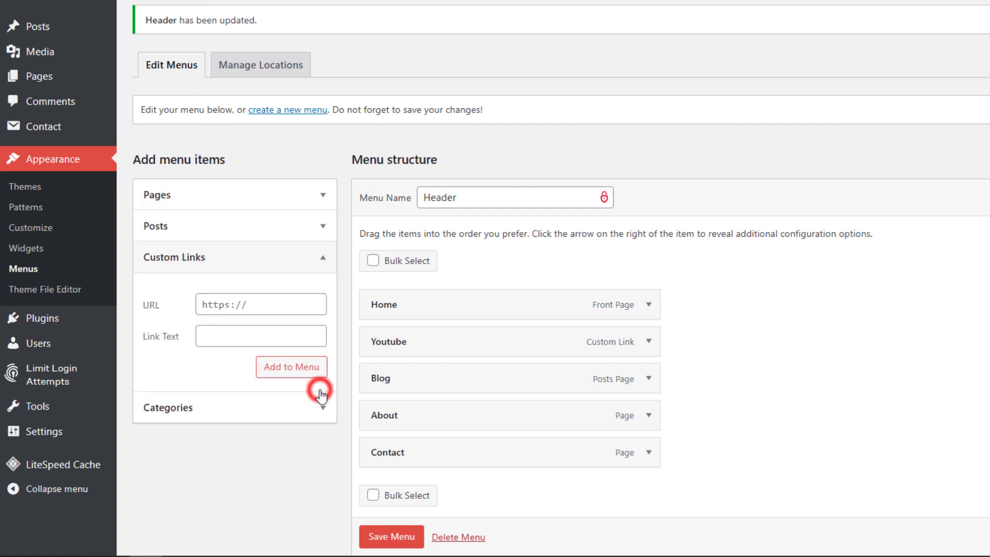
left_click(252, 337)
type("Courses")
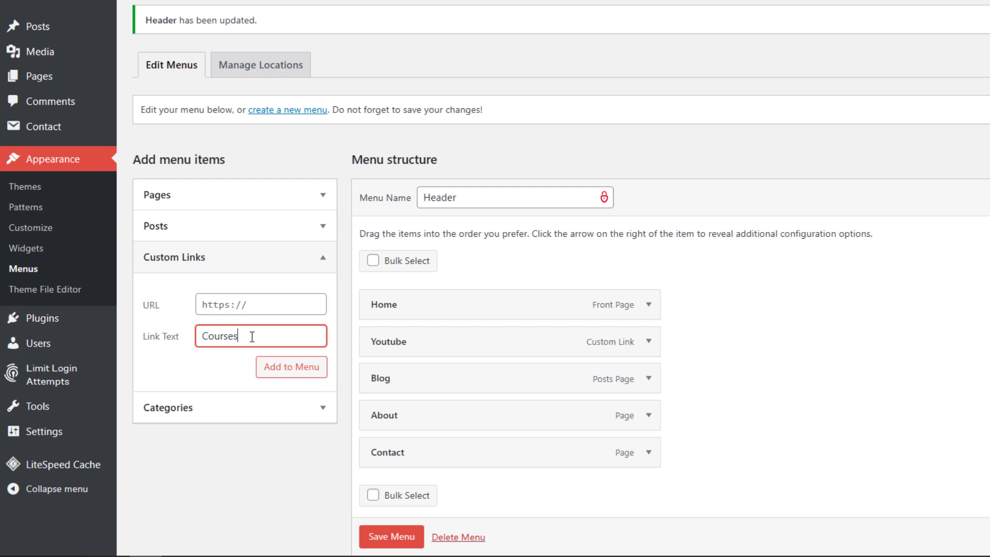
left_click(254, 310)
type("#")
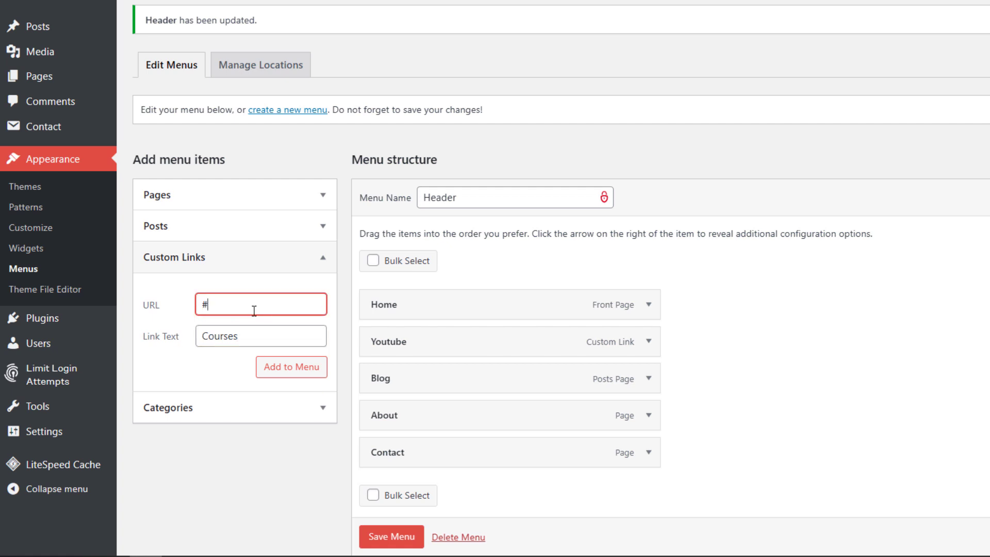
left_click(269, 367)
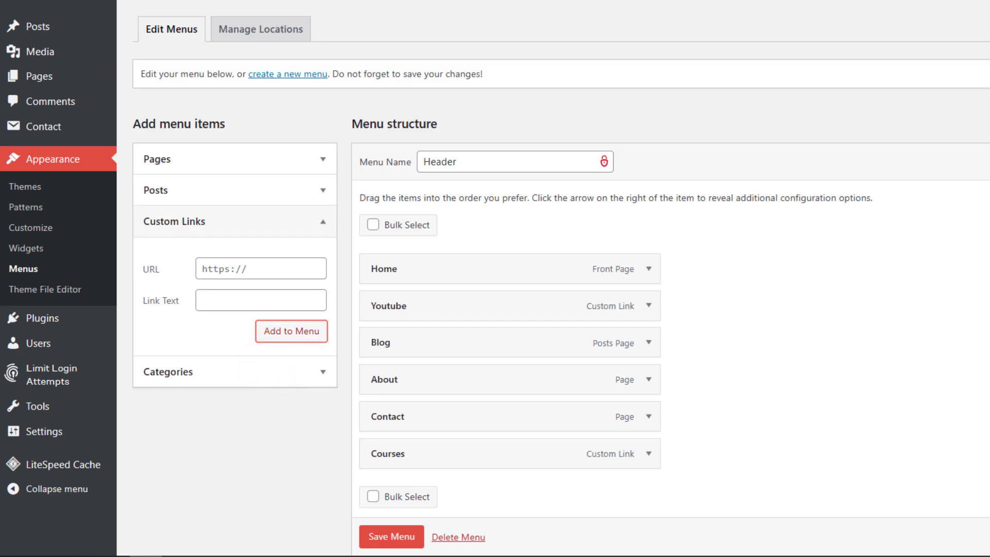
scroll(561, 279, "down", 3)
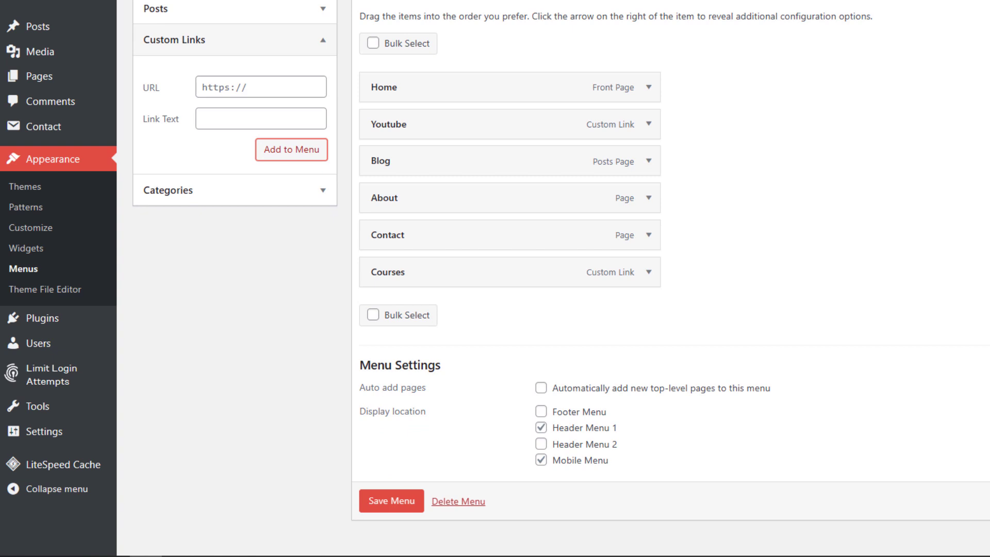
- Add a custom link with the text Course 1 and the URL google.com to the Header menu
left_click(267, 123)
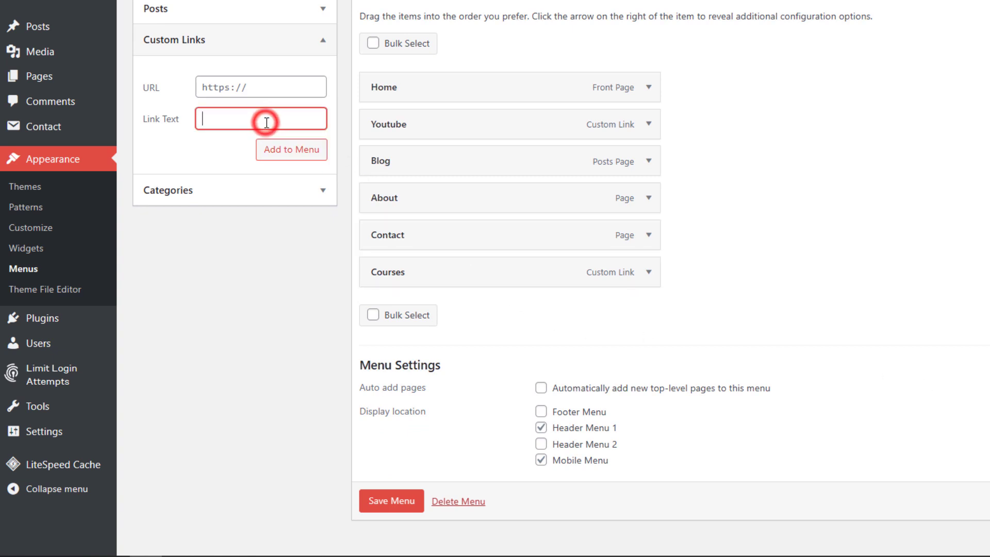
type("Course 1")
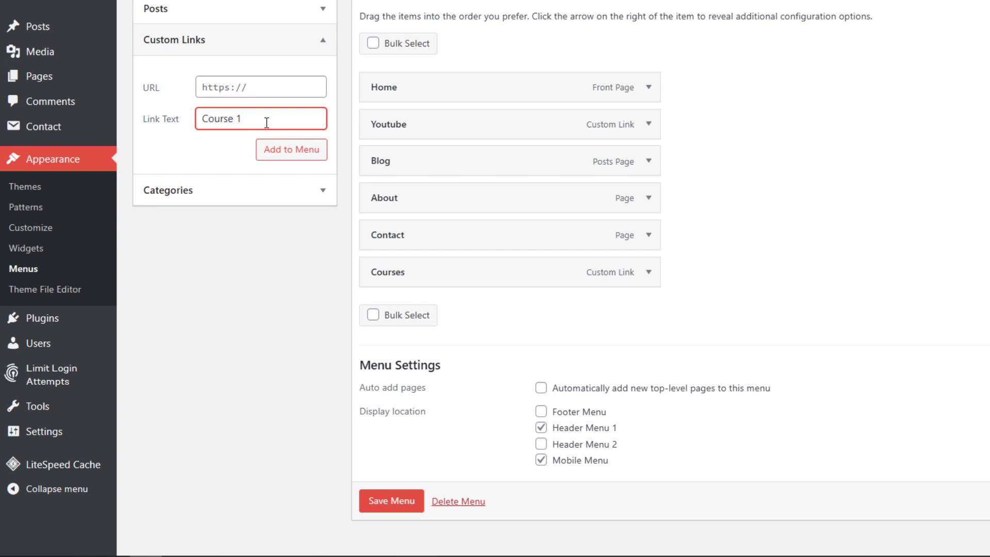
left_click(271, 87)
key("ctrl+v")
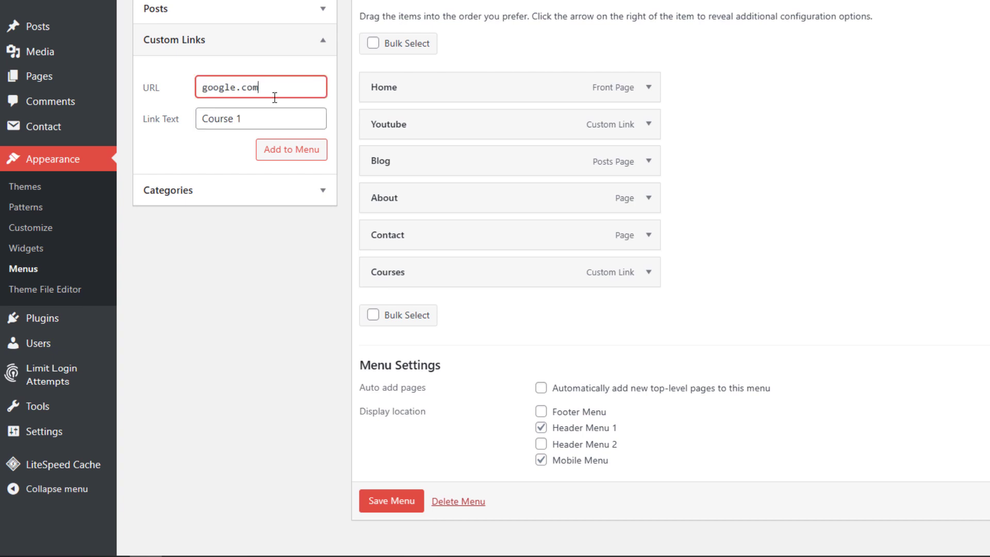
left_click(295, 151)
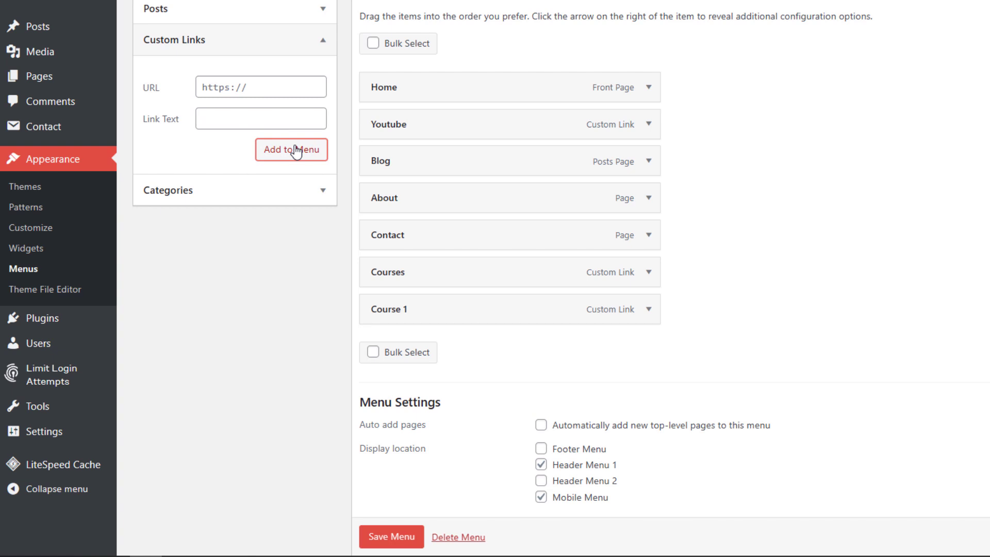
- Add a custom link with the text Course 2 and the URL yahoo.com to the Header menu
left_click(257, 118)
type("Course 2")
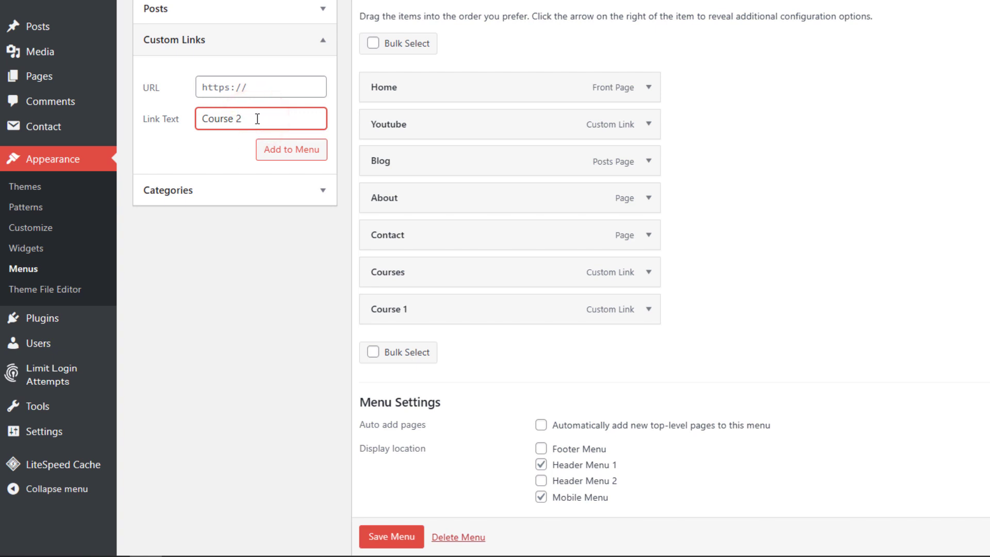
left_click(267, 93)
key("ctrl+v")
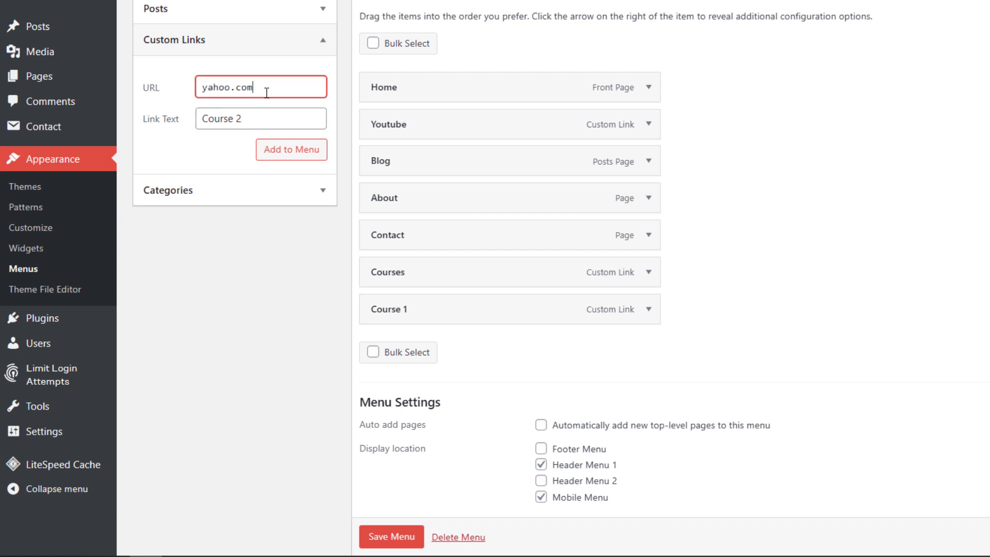
left_click(273, 151)
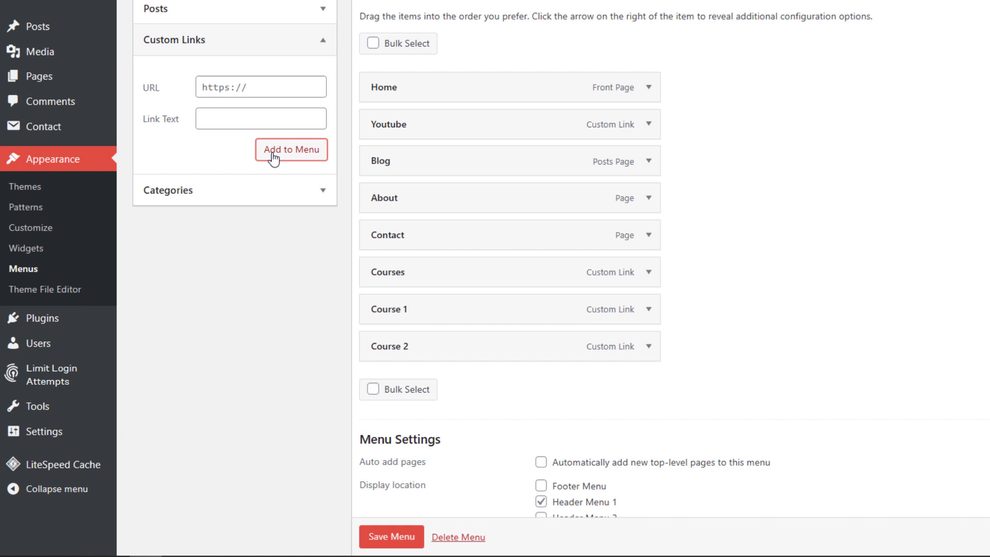
- Nest Course 1 and Course 2 as sub-items under Courses and save the menu
left_click_drag(404, 308, 433, 308)
left_click_drag(408, 346, 436, 347)
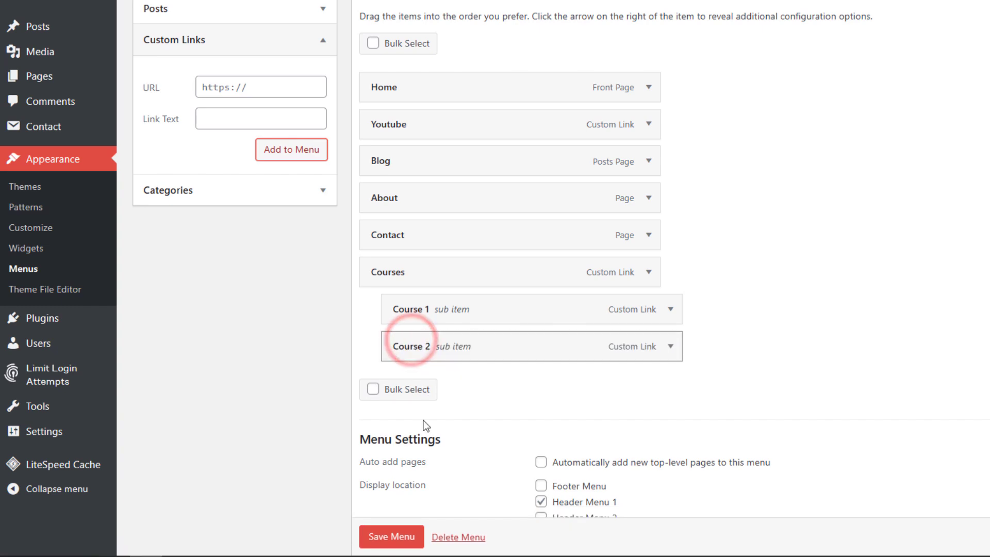
left_click(393, 537)
scroll(393, 537, "down", 1)
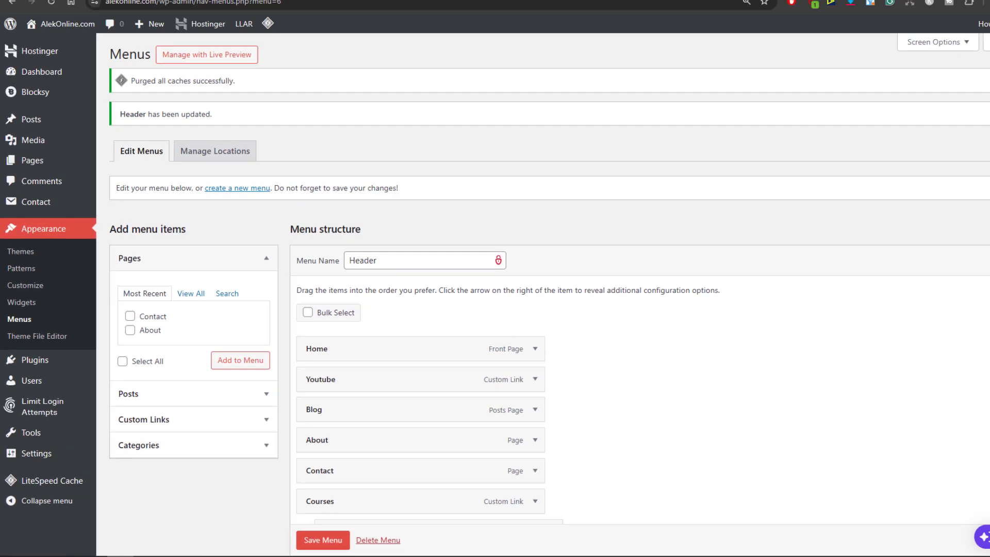
- Refresh the site's home page and test the Course 1 link under Courses by opening it in a new tab
left_click(103, 11)
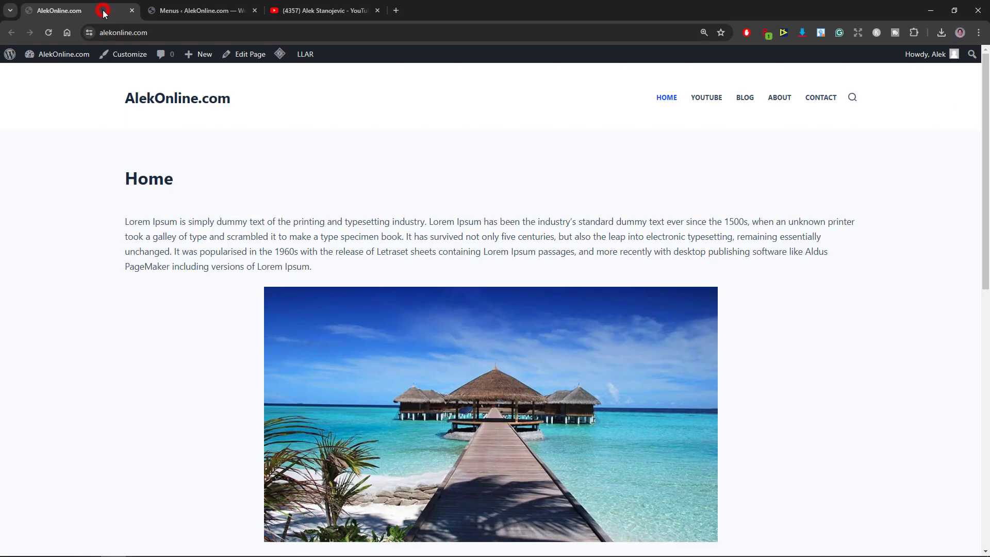
left_click(48, 32)
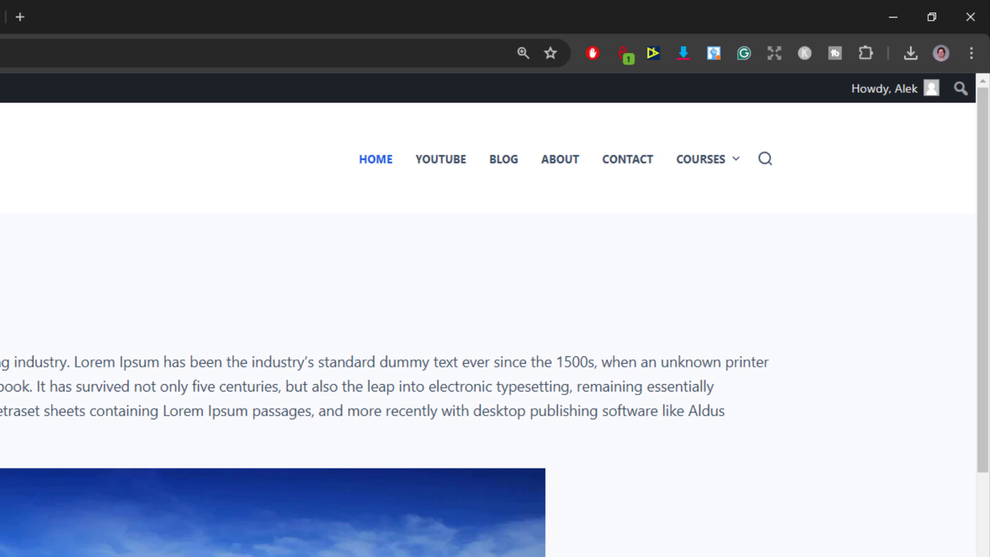
mouse_move(695, 165)
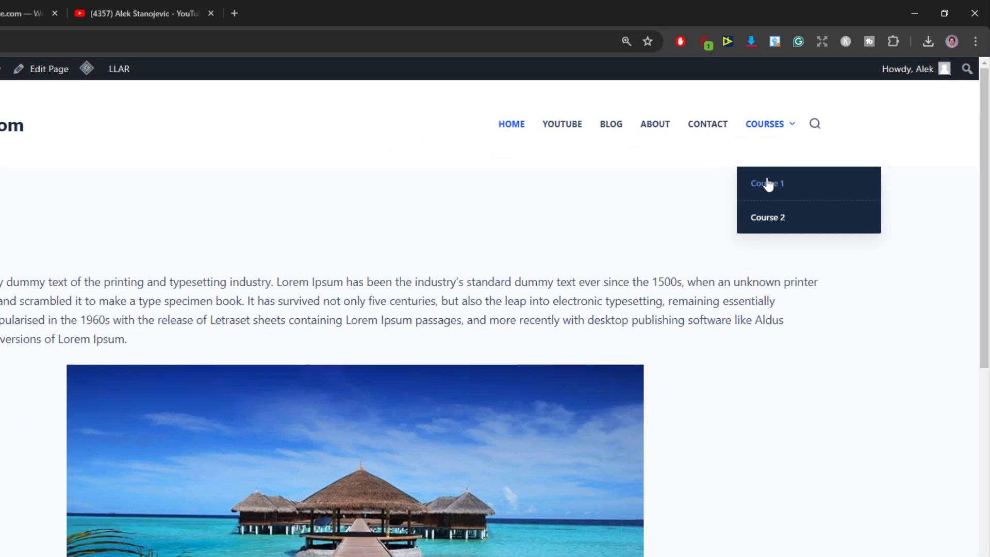
right_click(705, 239)
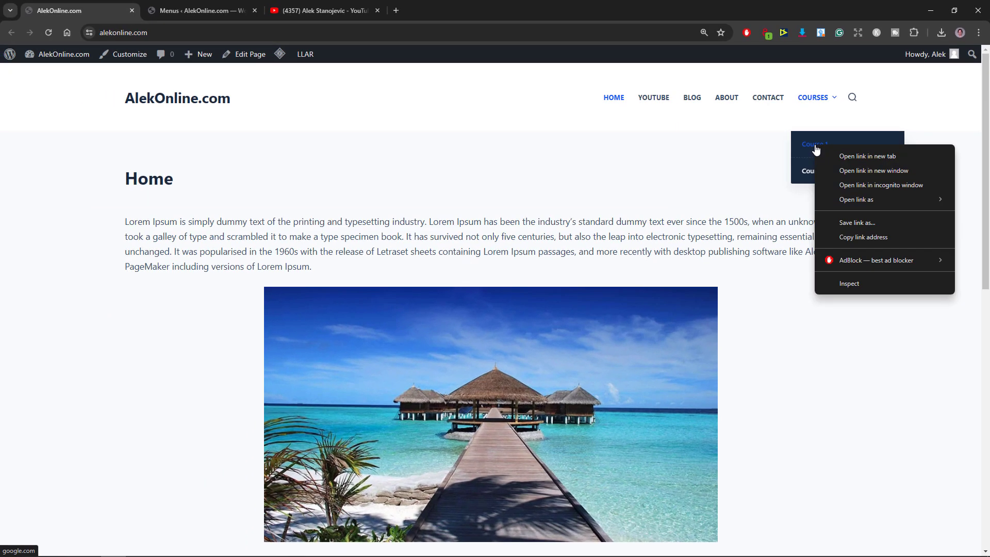
left_click(834, 156)
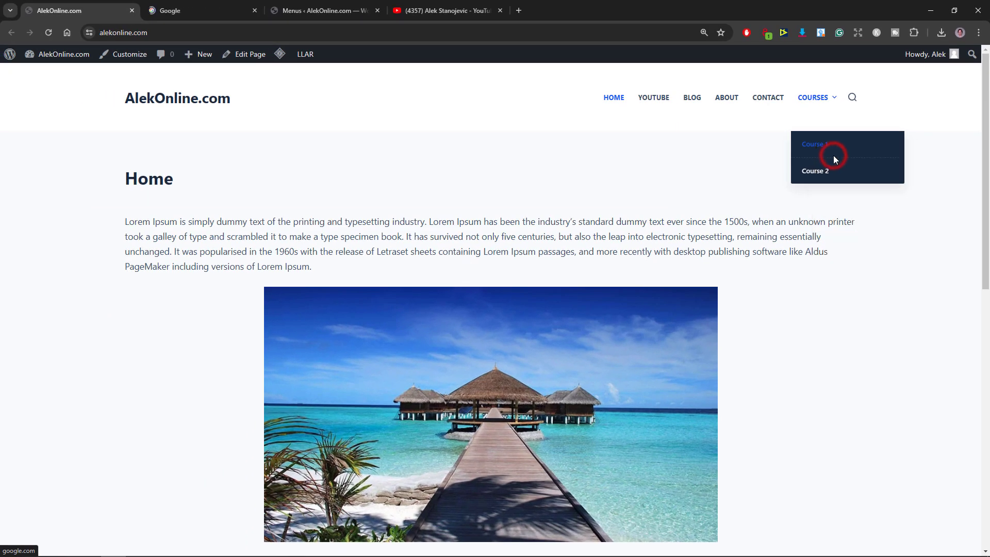
left_click(227, 9)
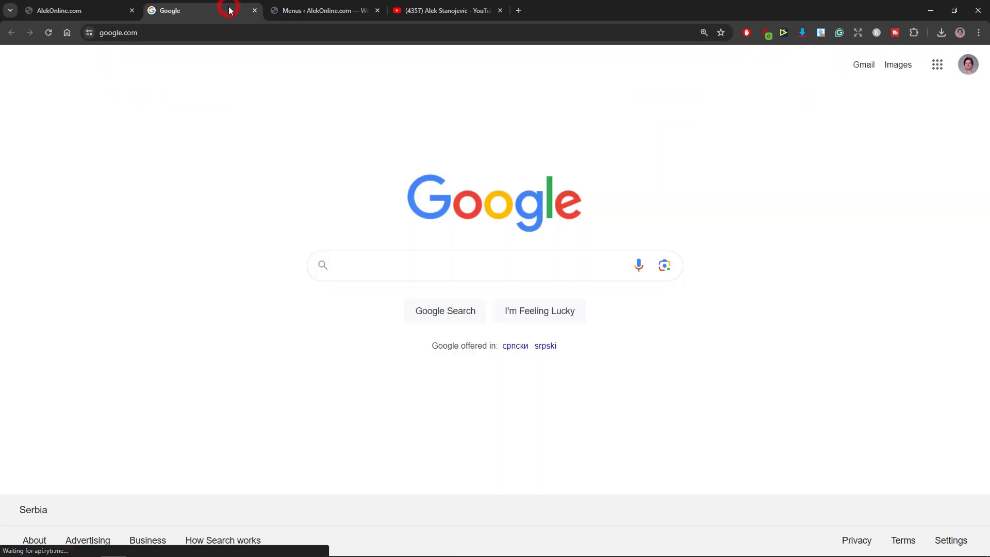
- Return to the site and test the Course 2 link under Courses by opening it in a new tab
left_click(114, 10)
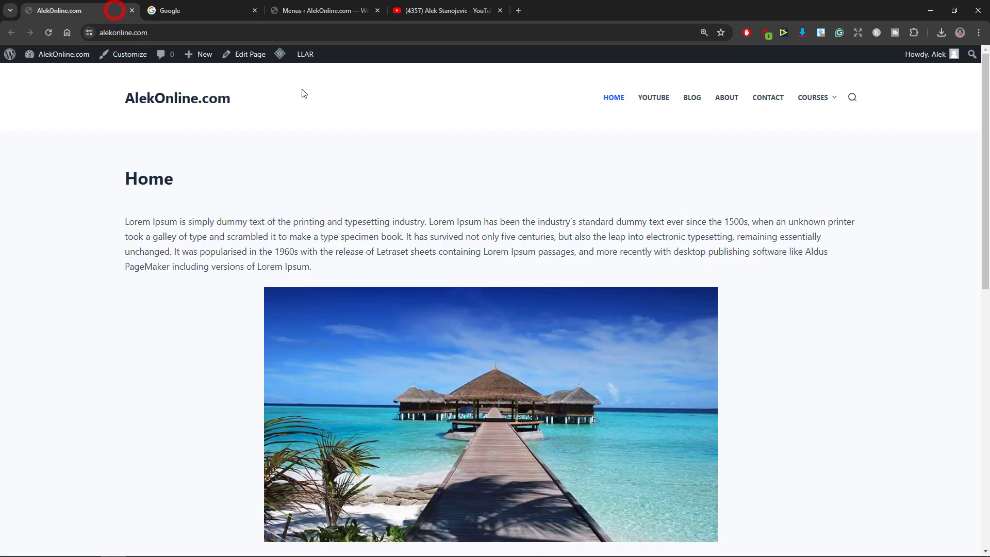
mouse_move(824, 105)
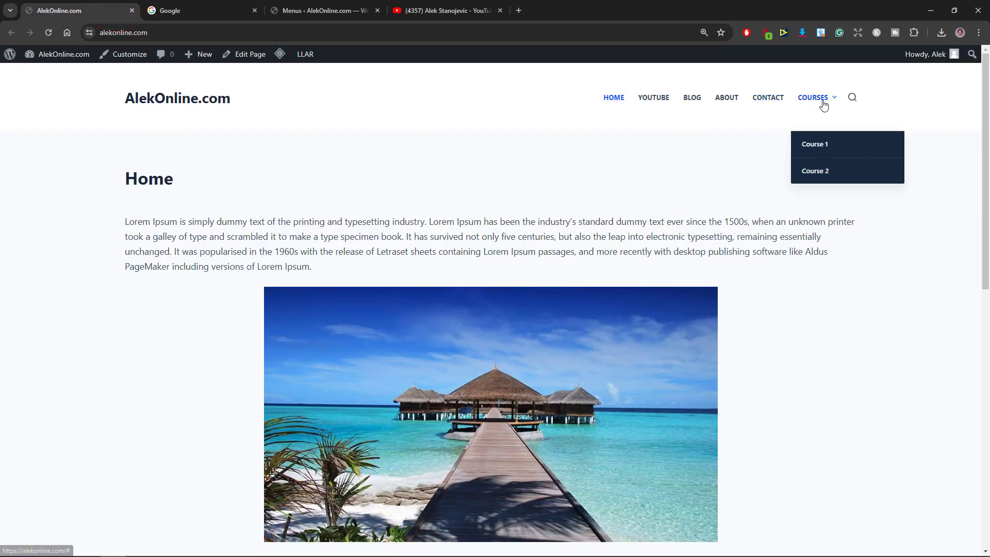
right_click(821, 172)
left_click(841, 181)
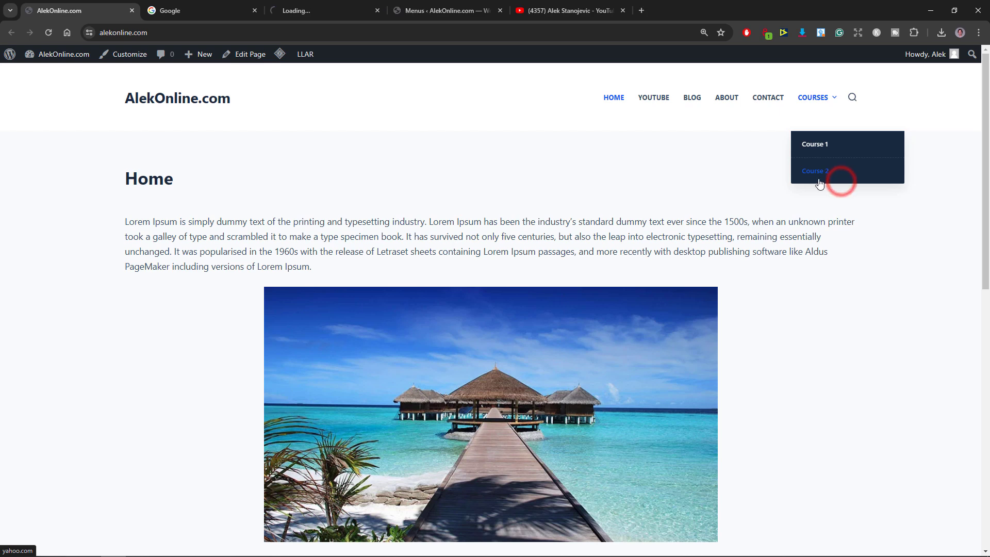
left_click(340, 9)
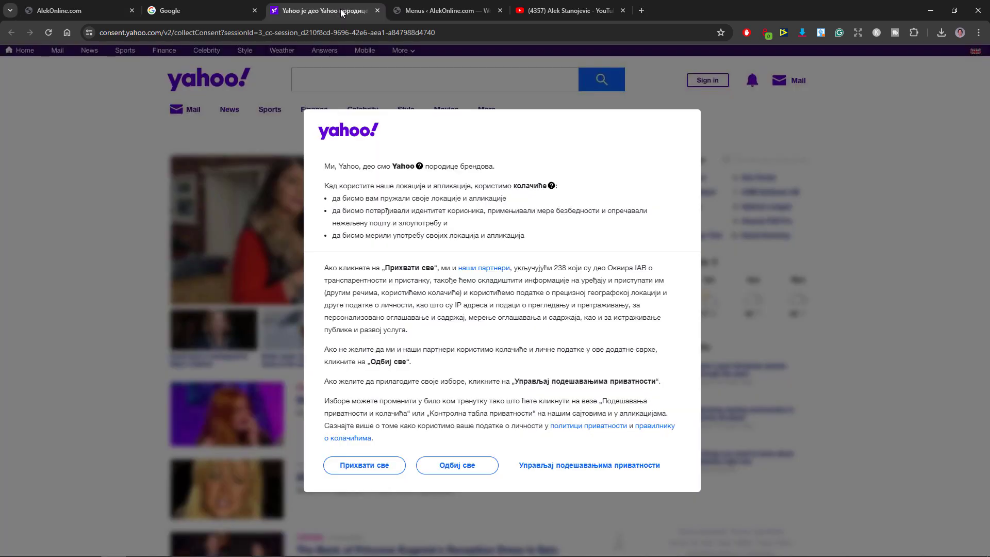